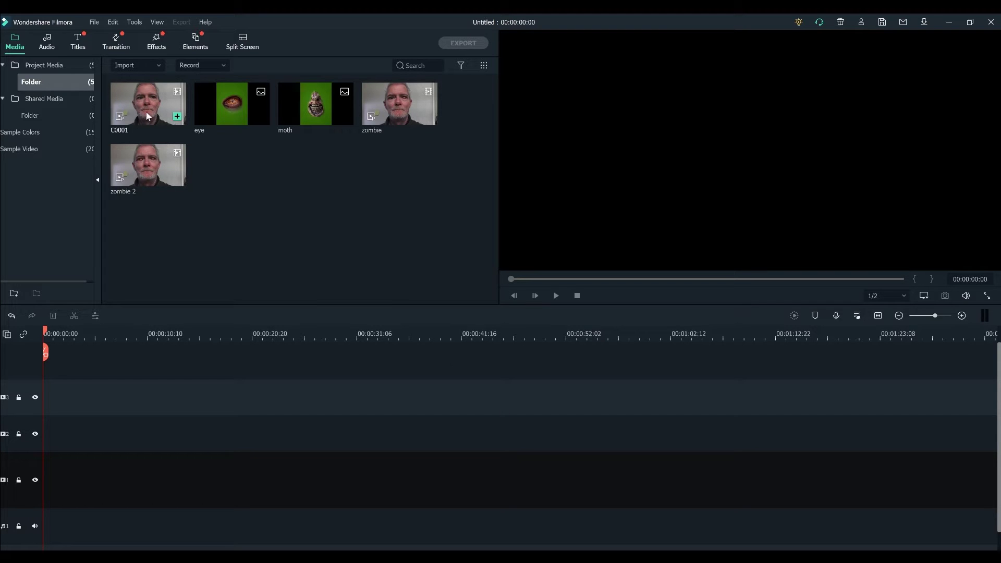
# Drag the C0001 webcam clip from the media library onto video track 2
pyautogui.moveTo(145, 105); pyautogui.dragTo(41, 443)
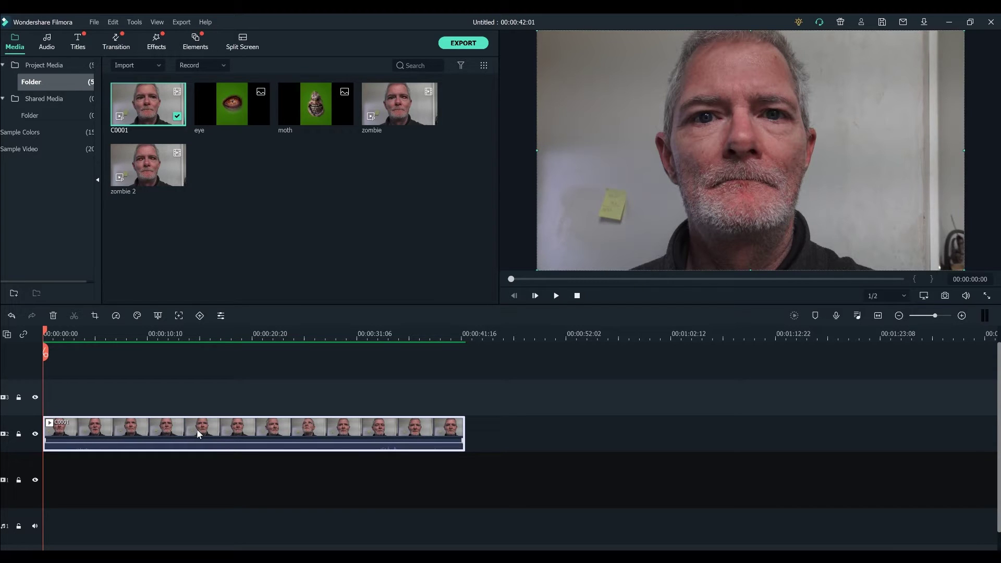
# Enable Motion Tracking on C0001 and shrink the tracking box onto the man's eye
pyautogui.doubleClick(199, 434)
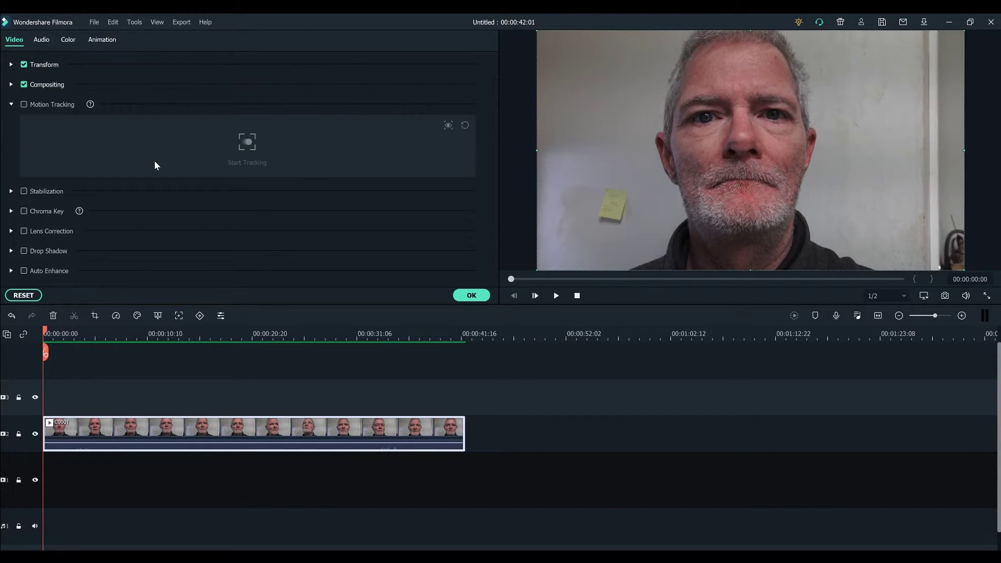
pyautogui.click(24, 105)
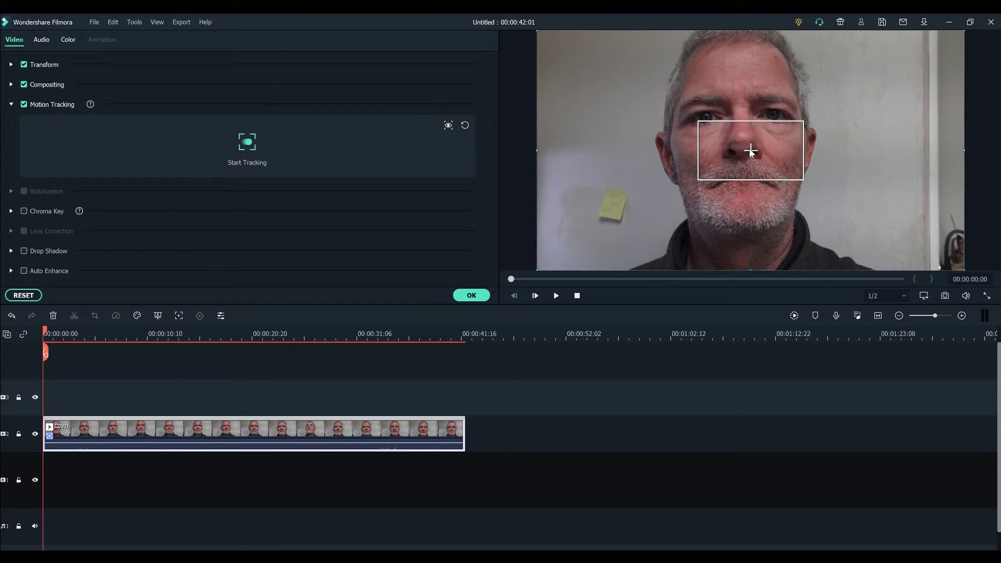
pyautogui.moveTo(751, 150); pyautogui.dragTo(773, 116)
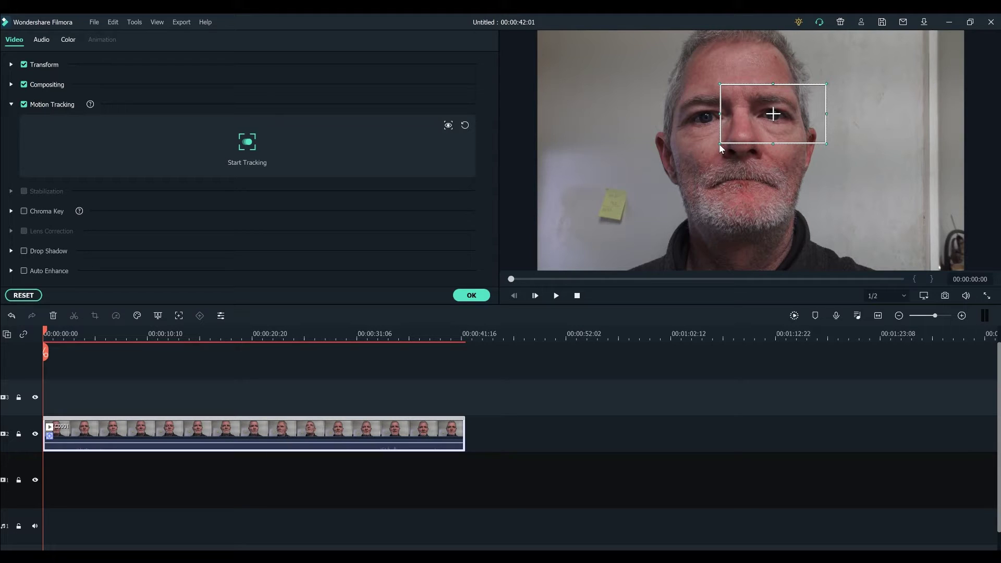
pyautogui.moveTo(718, 143); pyautogui.dragTo(845, 96)
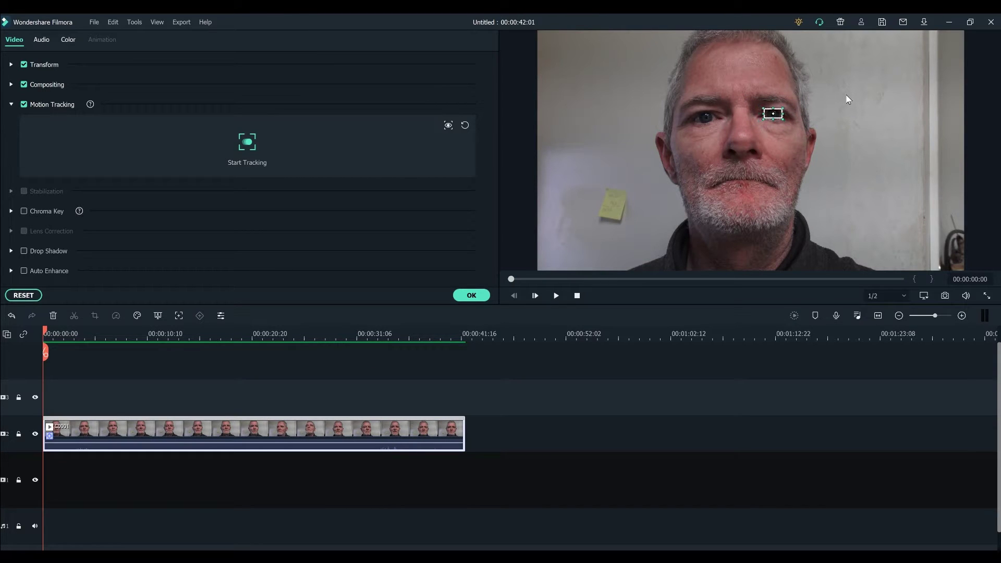
# Run Start Tracking to follow the eye across the whole C0001 clip
pyautogui.click(247, 142)
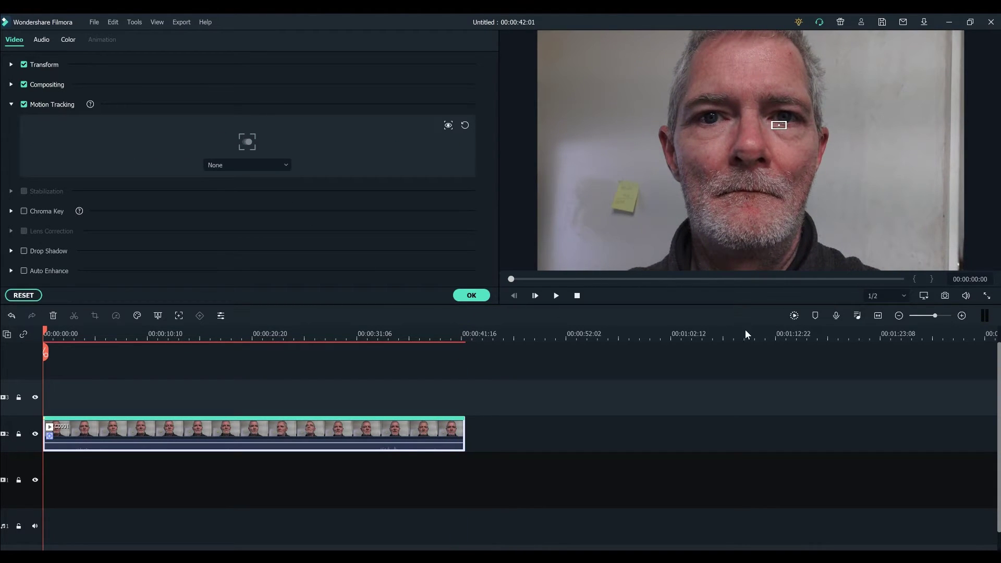
# Render a preview of the tracked C0001 clip for smooth playback
pyautogui.click(795, 316)
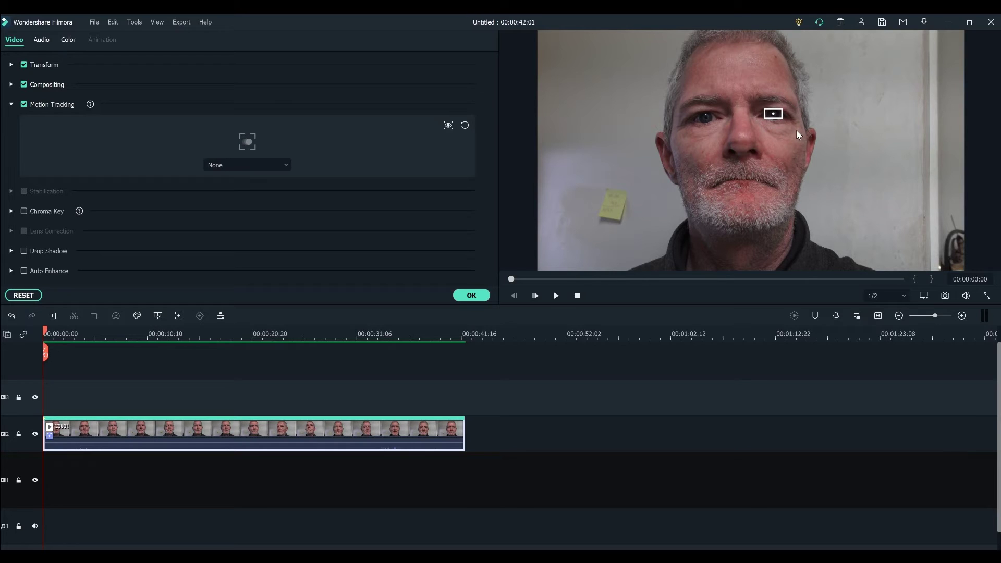
# Nudge the tracking box slightly down onto the eye and rerun tracking
pyautogui.click(773, 116)
pyautogui.moveTo(772, 112); pyautogui.dragTo(773, 115)
pyautogui.click(249, 143)
# Render another preview of the re-tracked C0001 clip
pyautogui.click(794, 315)
# Confirm the tracking settings with OK and place the green-screen eye image above C0001
pyautogui.click(471, 296)
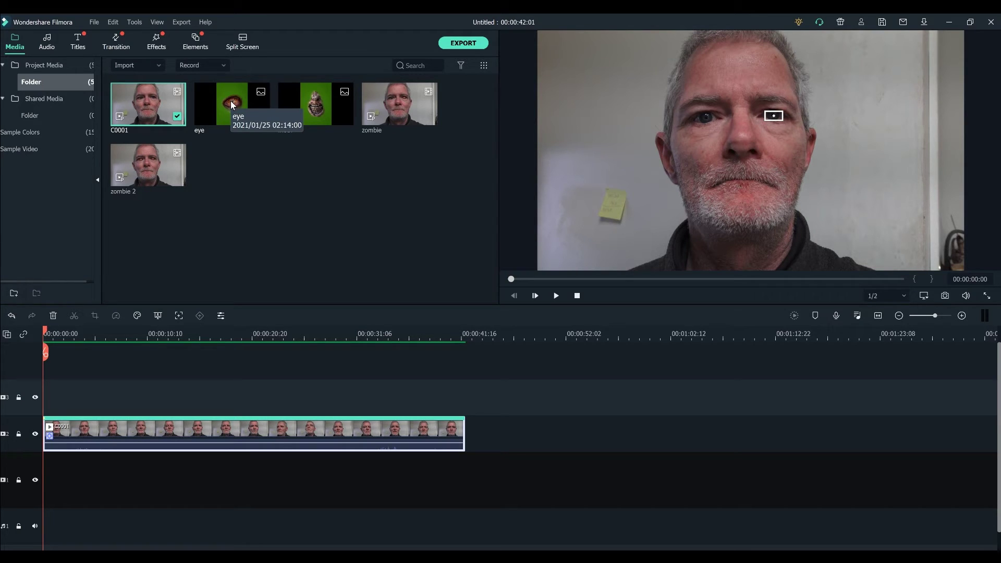
pyautogui.moveTo(233, 105); pyautogui.dragTo(465, 397)
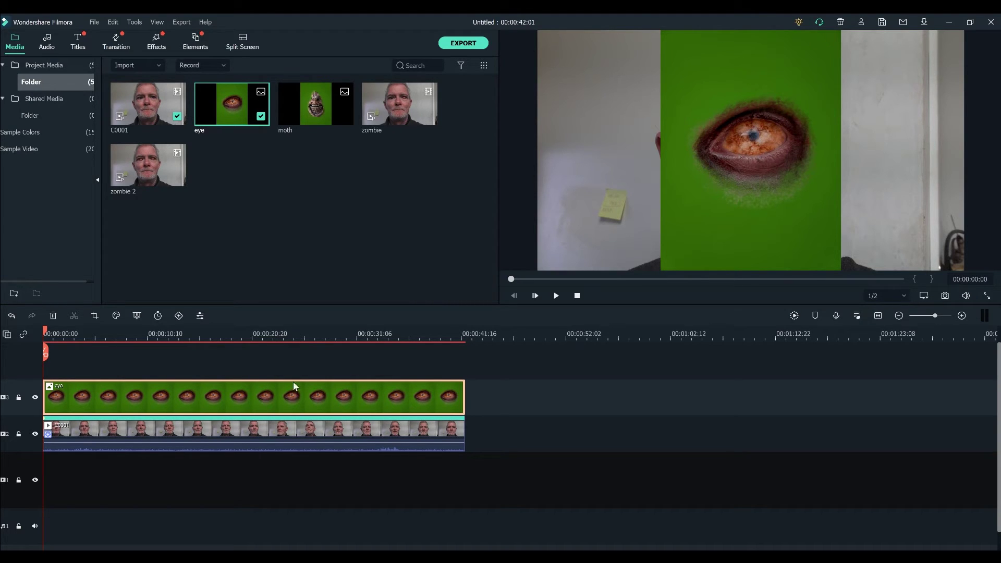
# Key out the eye image's green with Offset 27, Edge Thickness -10, Edge Feather 0.38, checking the alpha matte
pyautogui.doubleClick(258, 395)
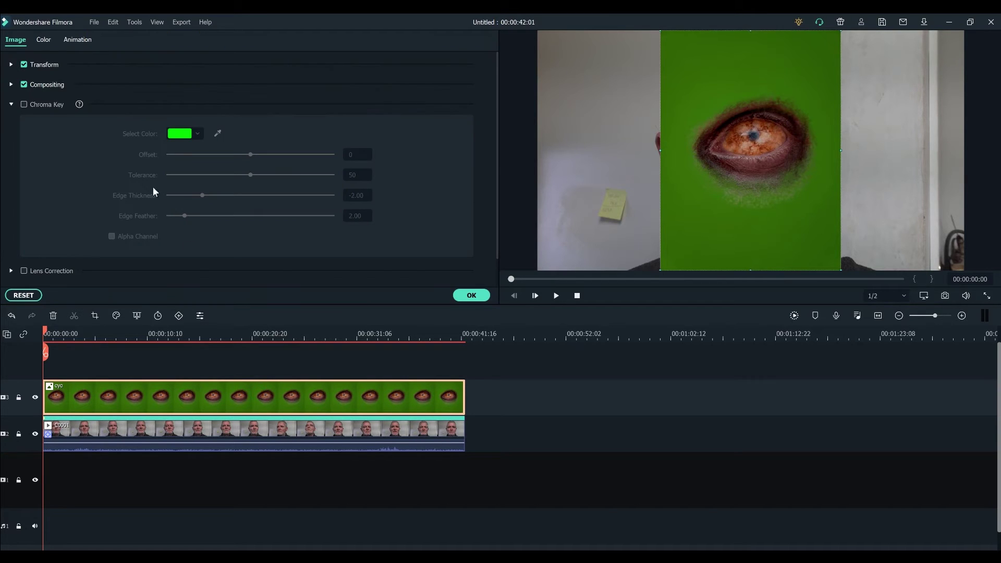
pyautogui.click(23, 104)
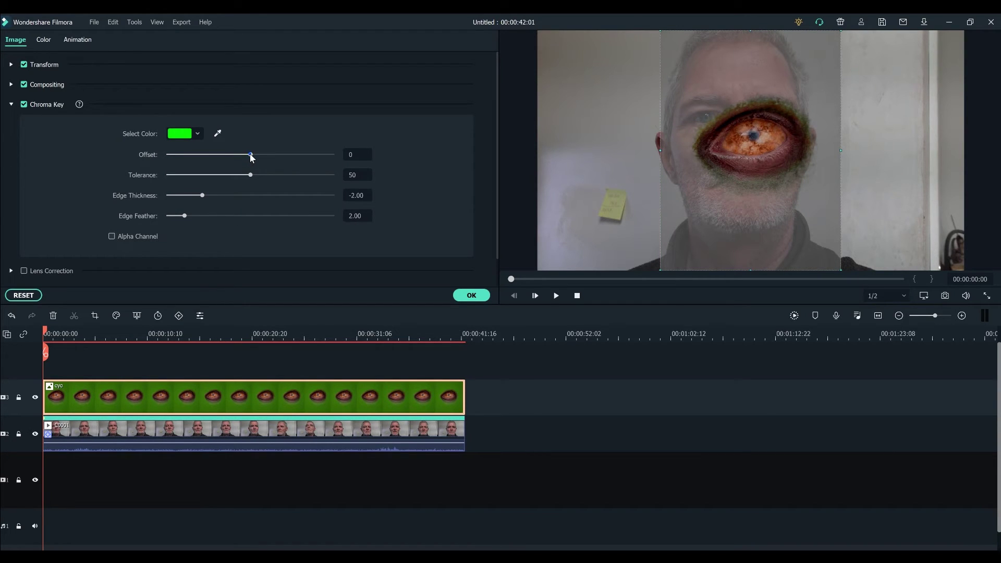
pyautogui.moveTo(250, 157); pyautogui.dragTo(274, 153)
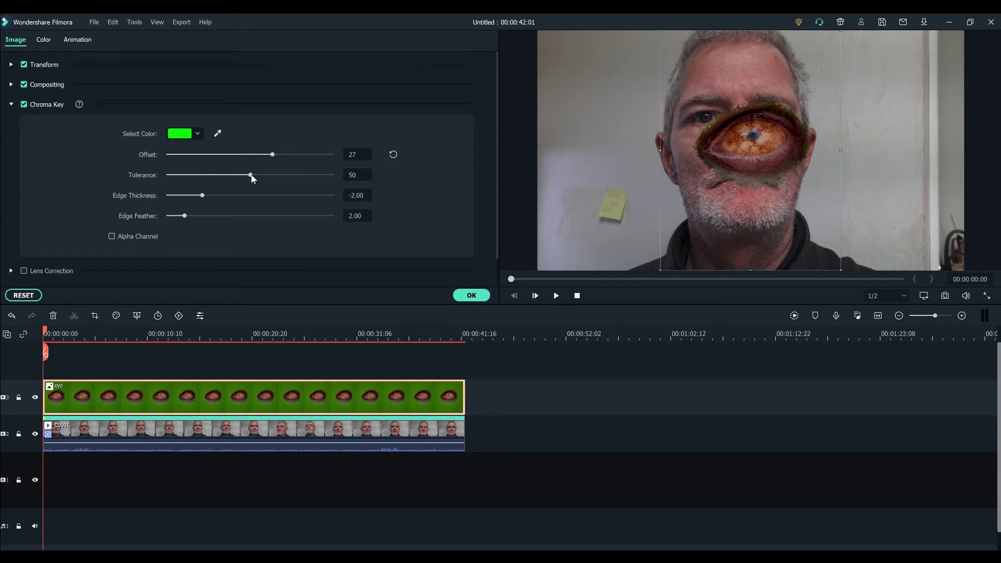
pyautogui.moveTo(251, 177)
pyautogui.mouseDown()
pyautogui.moveTo(265, 175)
pyautogui.moveTo(235, 175)
pyautogui.moveTo(254, 174)
pyautogui.mouseUp()
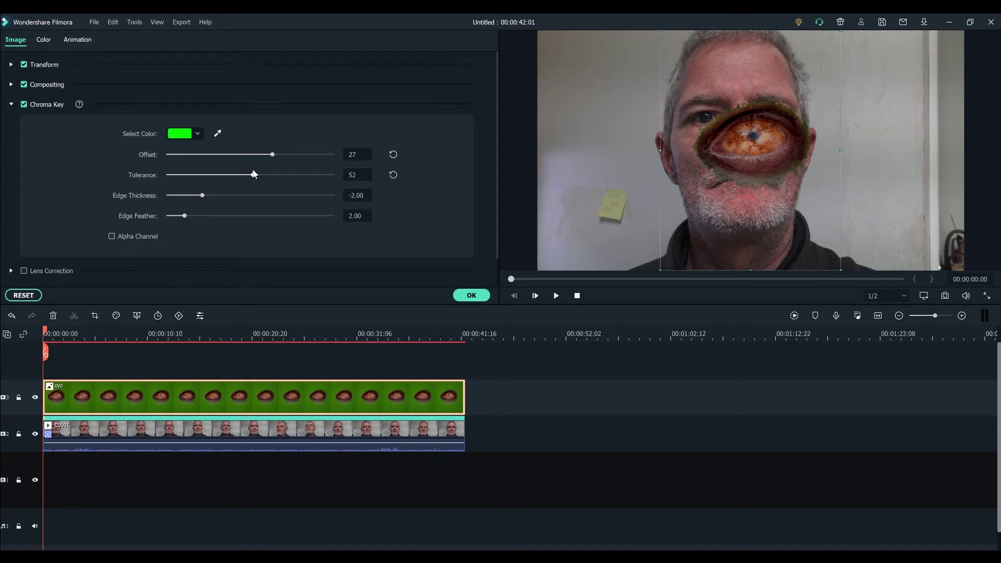
pyautogui.click(394, 176)
pyautogui.moveTo(204, 197); pyautogui.dragTo(150, 193)
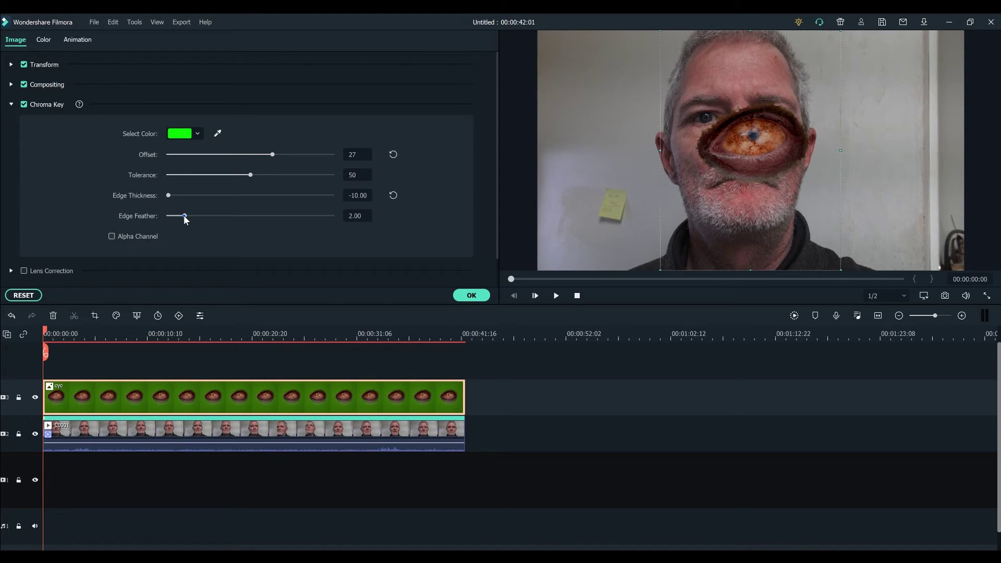
pyautogui.moveTo(184, 217); pyautogui.dragTo(170, 218)
pyautogui.click(111, 236)
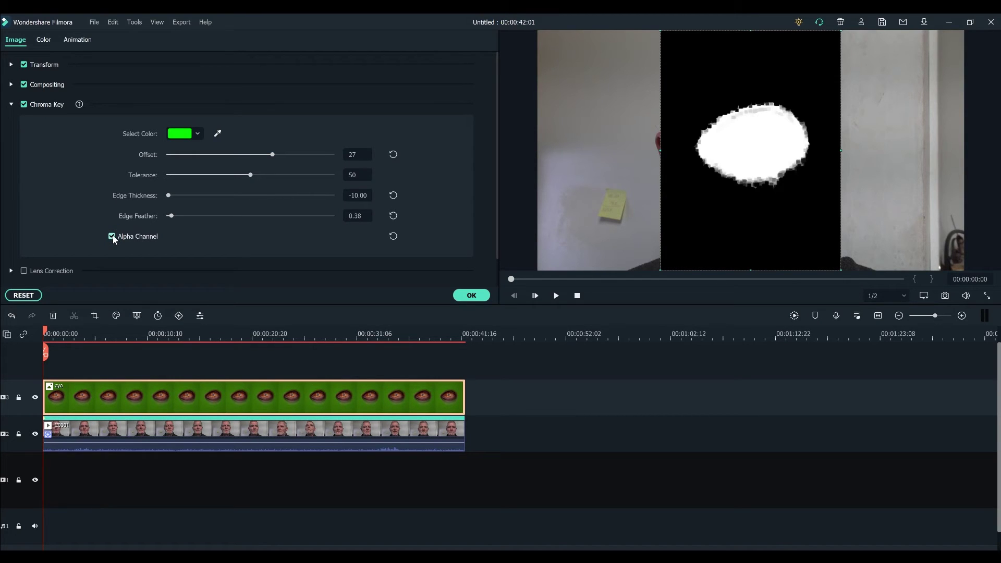
pyautogui.click(112, 236)
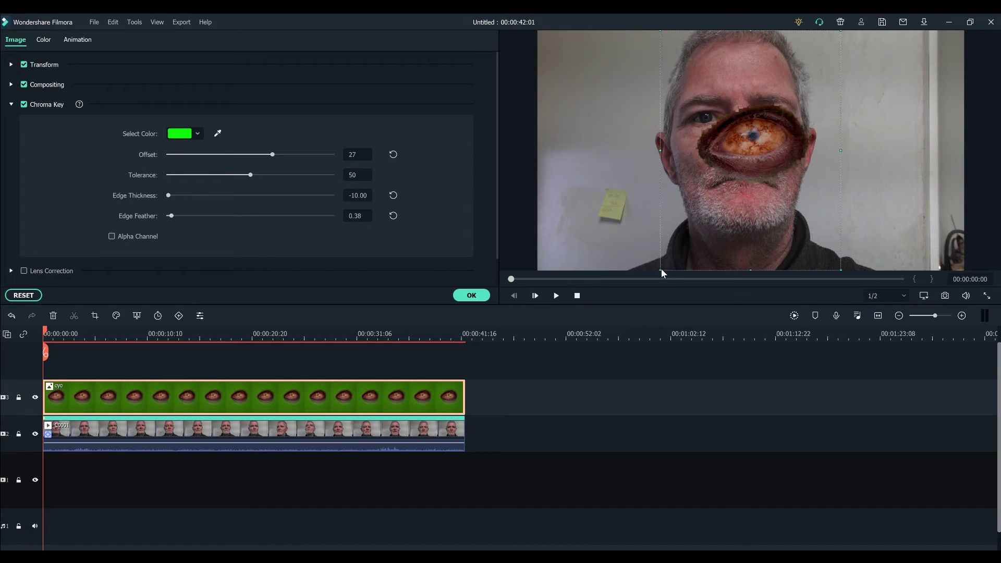
# Scale the eye image down, tilt it slightly clockwise and position it over the face's eye
pyautogui.moveTo(661, 268); pyautogui.dragTo(767, 114)
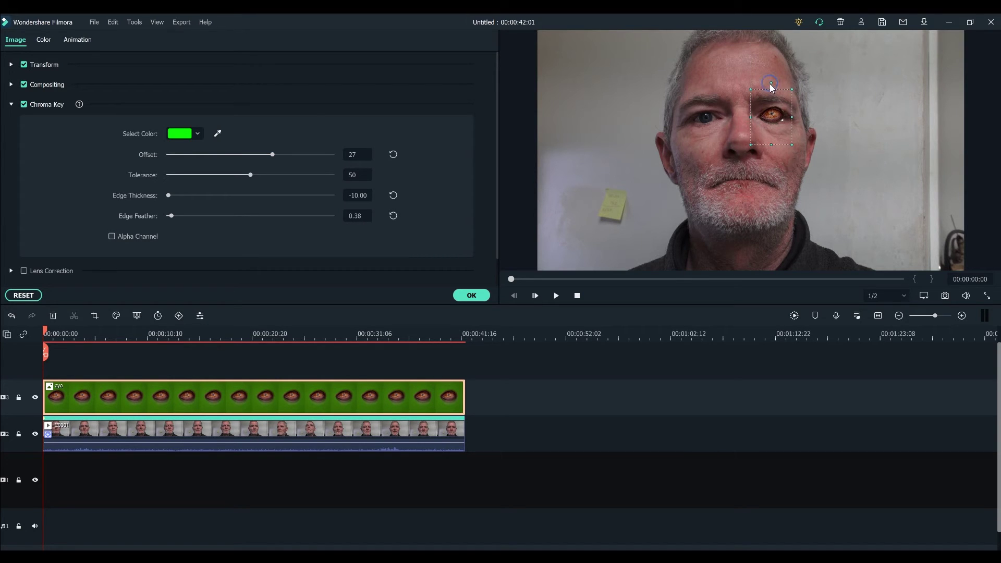
pyautogui.moveTo(771, 83); pyautogui.dragTo(775, 86)
pyautogui.moveTo(766, 122); pyautogui.dragTo(769, 120)
pyautogui.moveTo(766, 120); pyautogui.dragTo(777, 115)
# Render a timeline preview, then confirm the eye image's keying settings with OK
pyautogui.click(793, 316)
pyautogui.click(467, 296)
# Set the webcam clip's Motion Tracking to follow with the 'eye' image, then render the preview
pyautogui.doubleClick(268, 432)
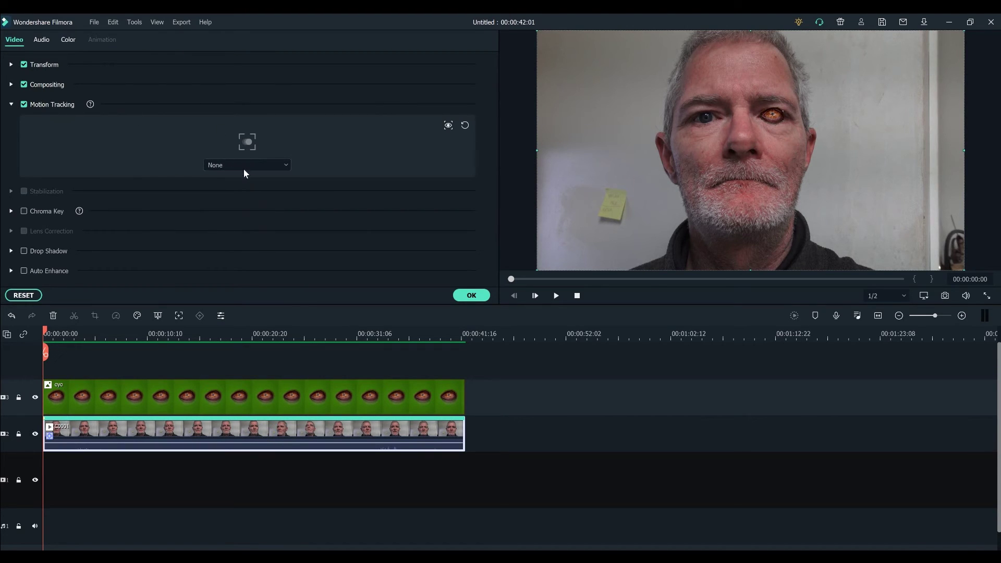
pyautogui.click(285, 165)
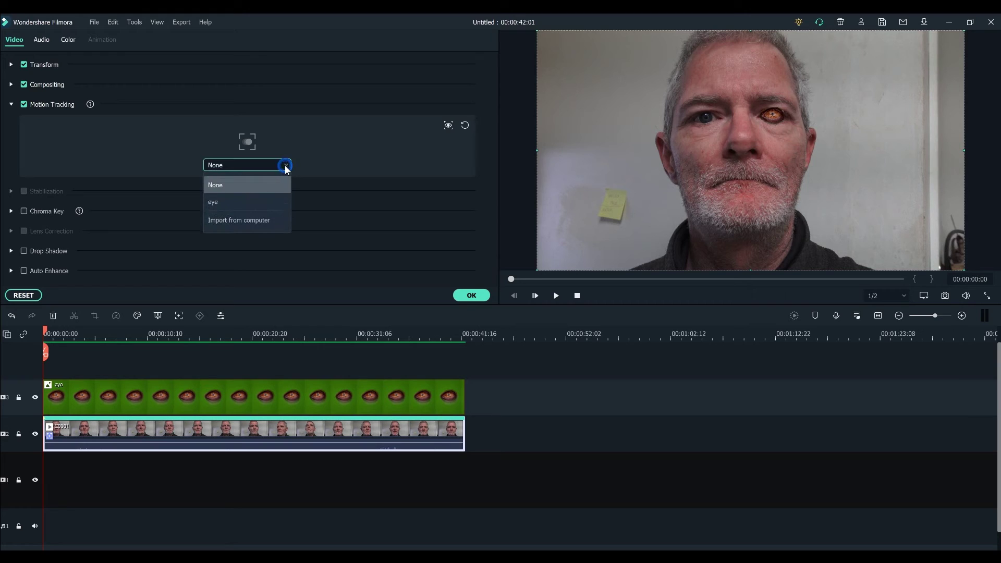
pyautogui.click(225, 202)
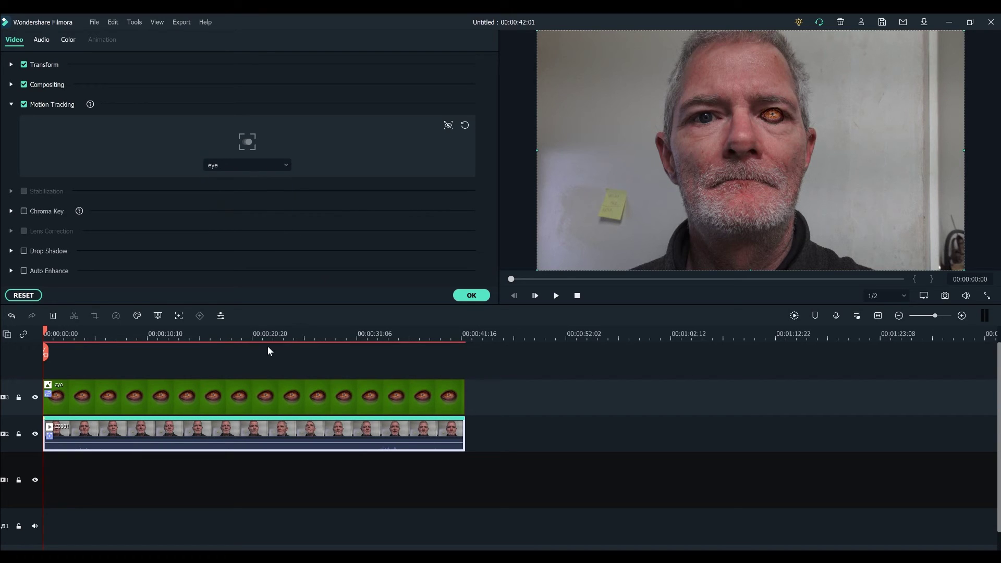
pyautogui.click(795, 316)
# Play the composite to confirm the zombie eye image stays over the man's moving eye
pyautogui.click(556, 295)
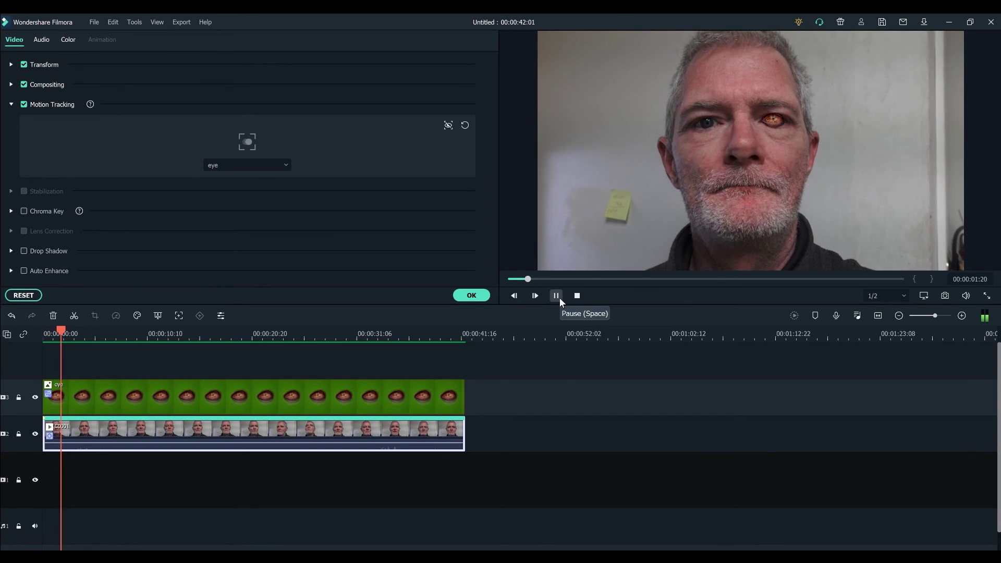